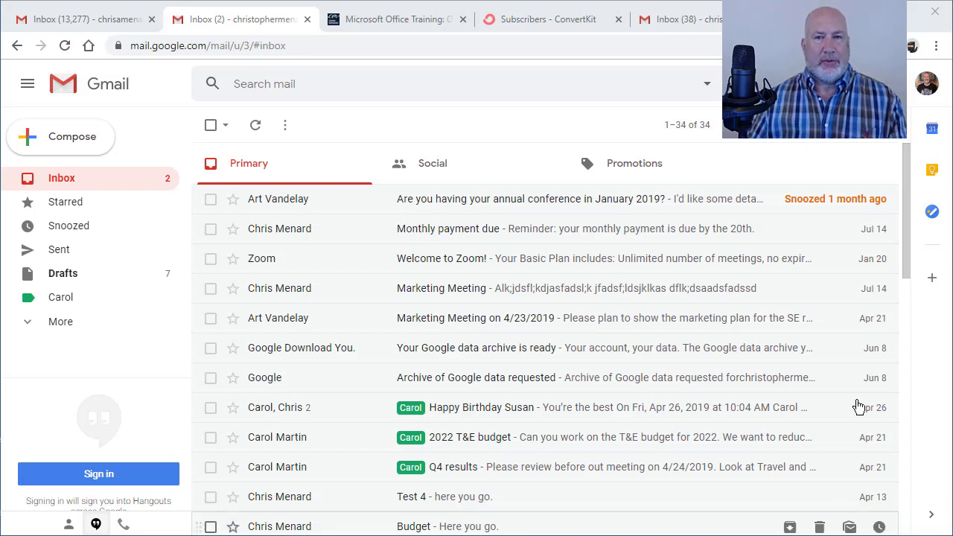
Sign up on the training site's email list with a first name and the dotted Gmail address.
{"action": "left_click", "coordinate": [392, 22]}
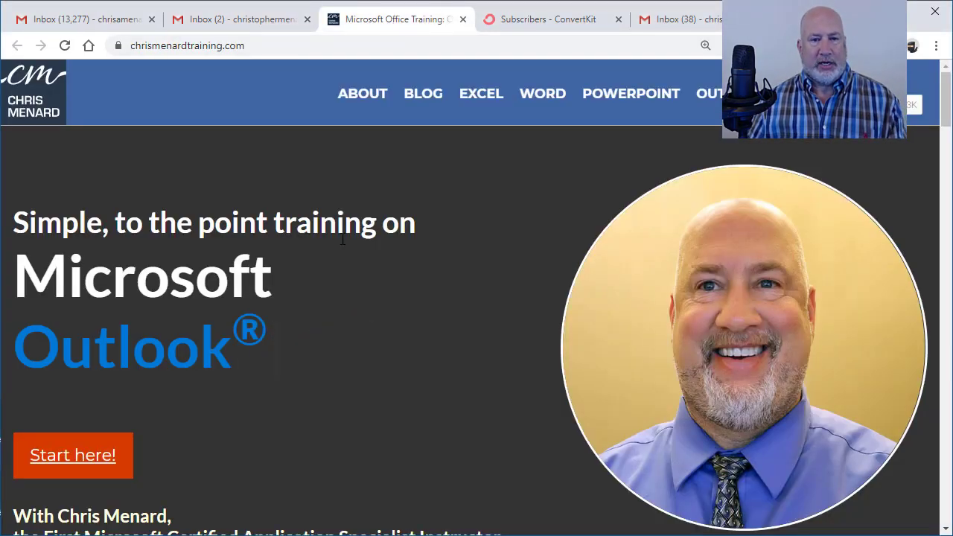
{"action": "scroll", "coordinate": [334, 275], "scroll_direction": "down", "scroll_amount": 8}
{"action": "scroll", "coordinate": [312, 258], "scroll_direction": "up", "scroll_amount": 3}
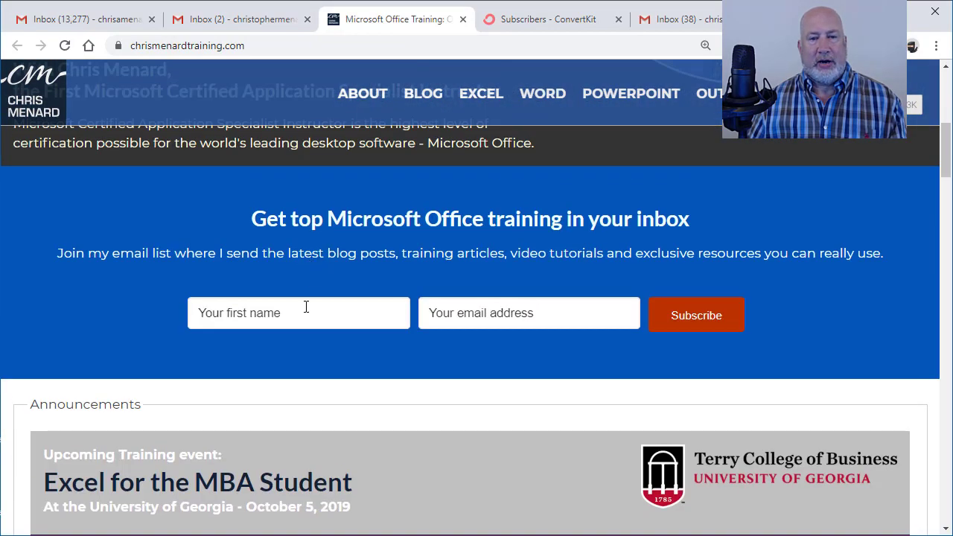
{"action": "left_click", "coordinate": [294, 320]}
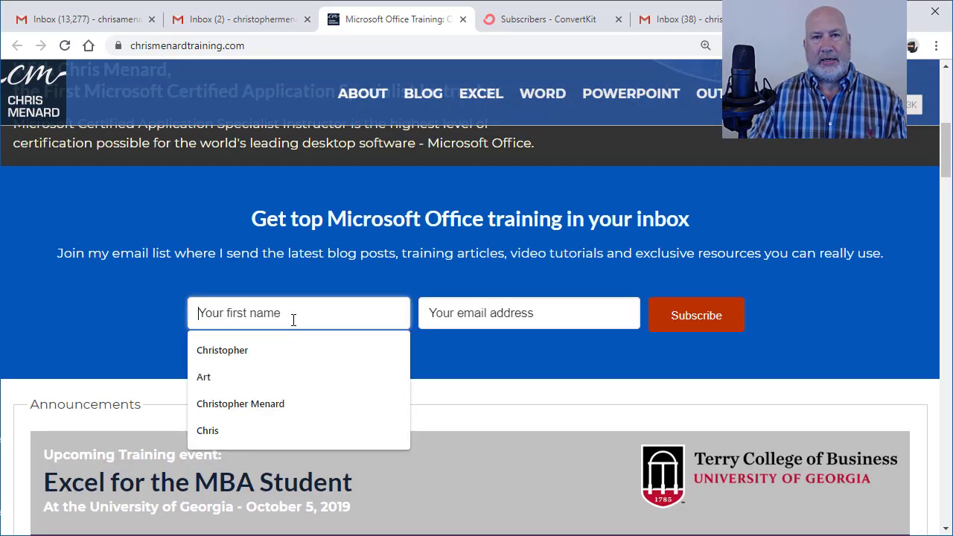
{"action": "type", "text": "Chris"}
{"action": "key", "text": "Tab"}
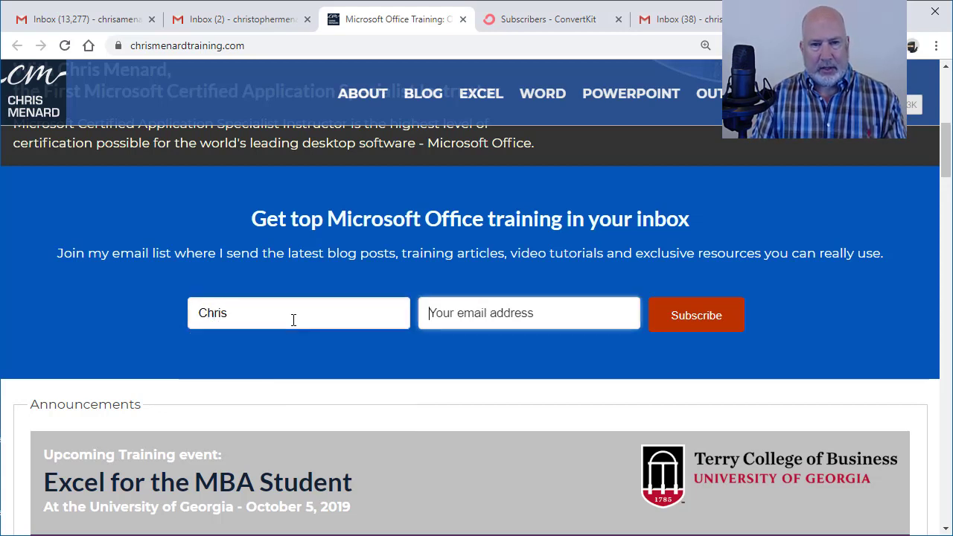
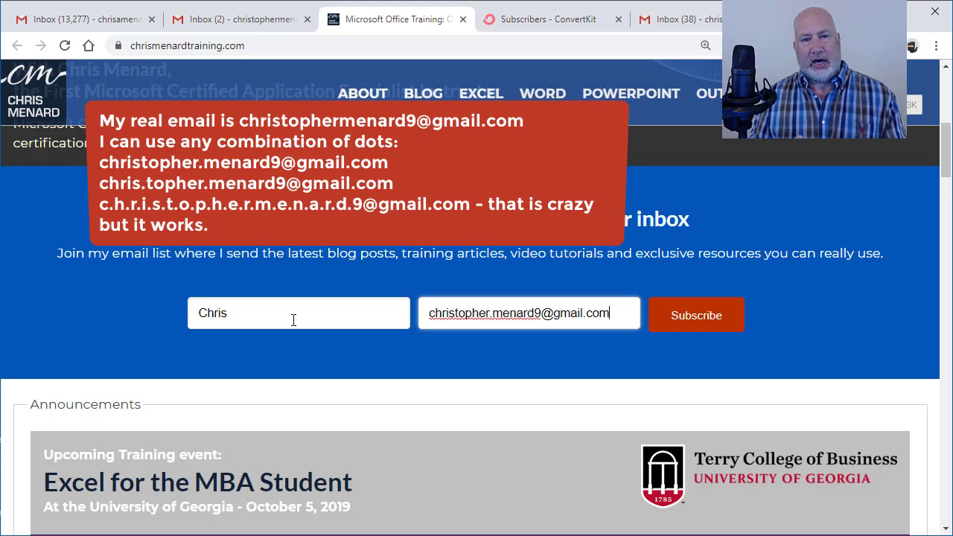
{"action": "left_click", "coordinate": [694, 320]}
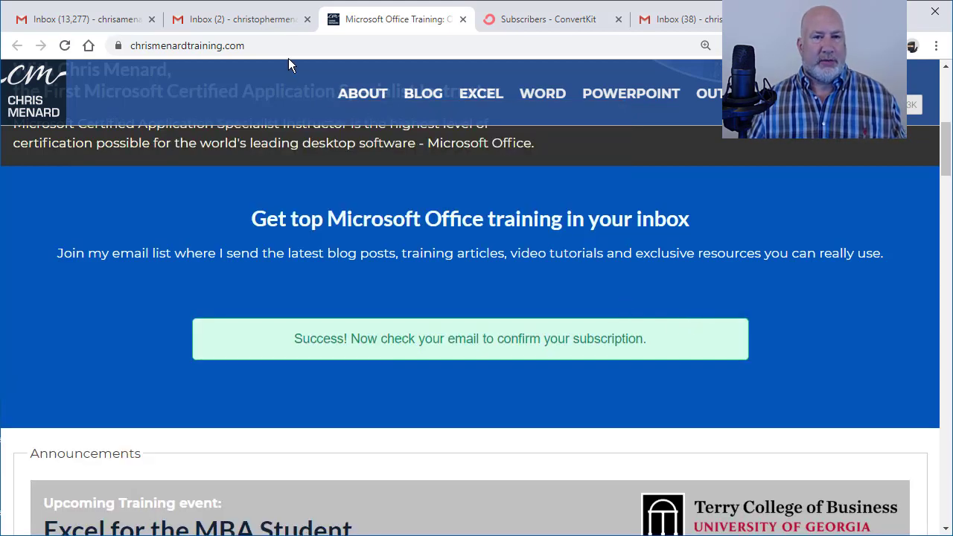
Refresh the Gmail inbox and open the 'Important: confirm your subscription' email.
{"action": "left_click", "coordinate": [262, 23]}
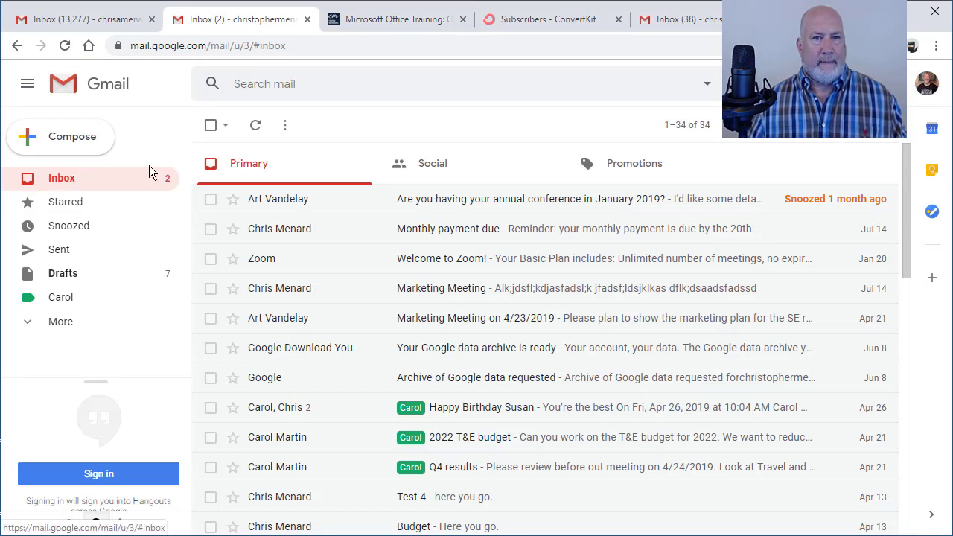
{"action": "left_click", "coordinate": [255, 126]}
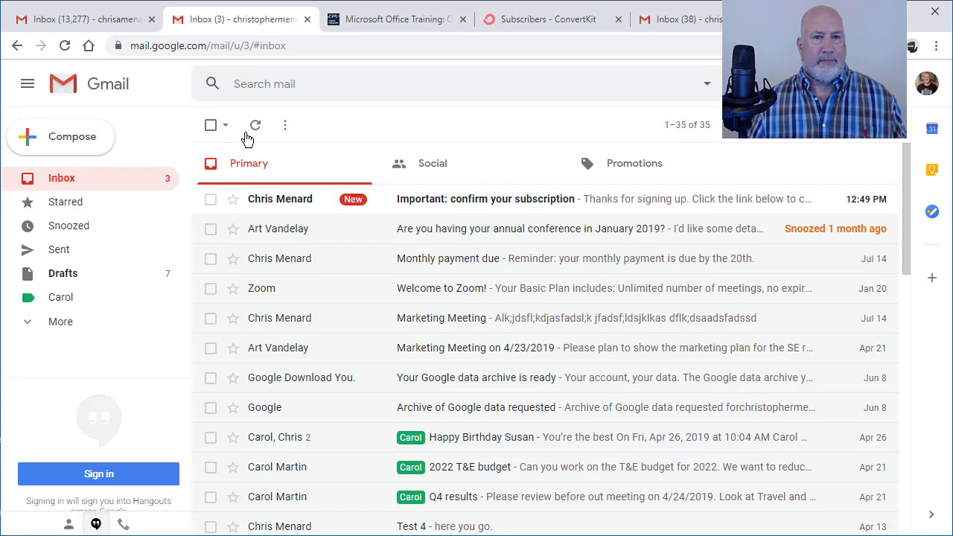
{"action": "left_click", "coordinate": [456, 204]}
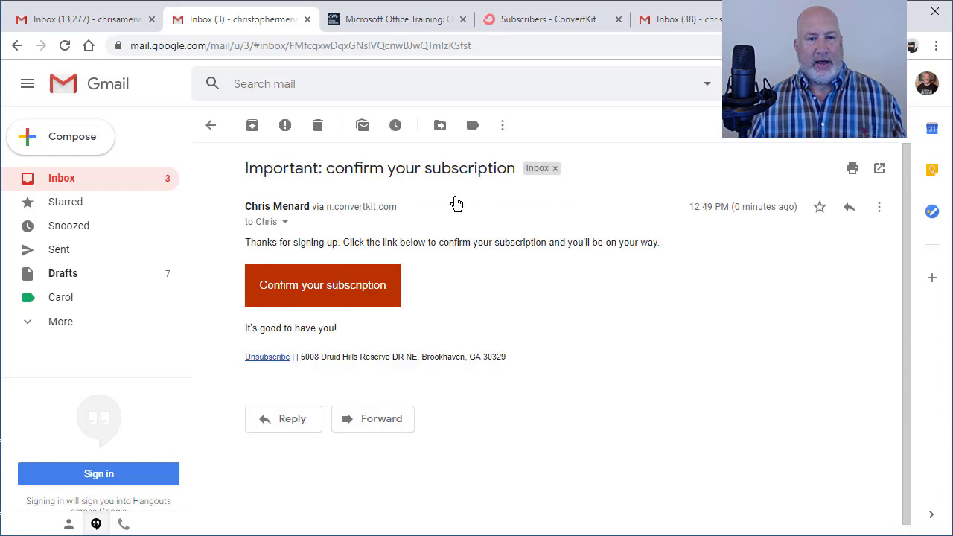
Copy the dotted recipient address from the message details, then follow the confirmation link.
{"action": "left_click", "coordinate": [284, 222]}
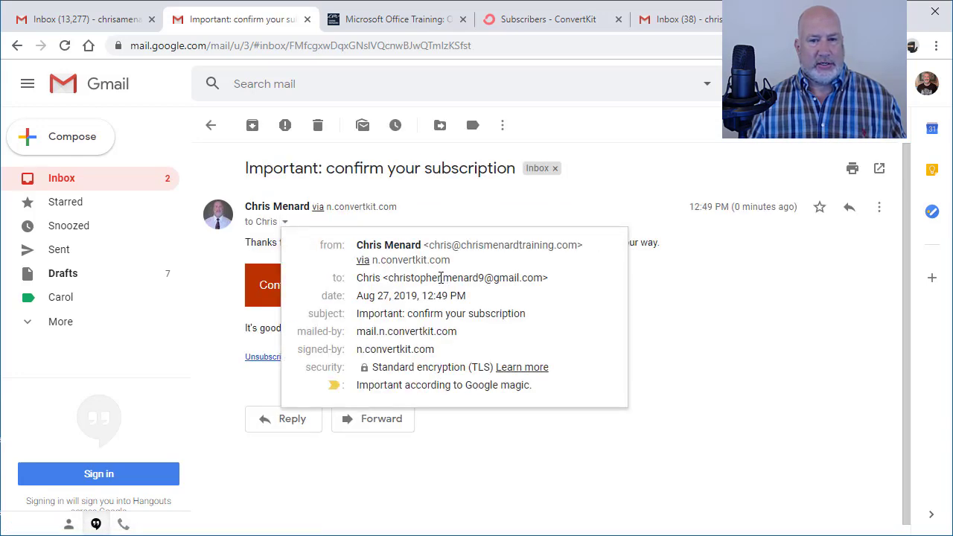
{"action": "mouse_move", "coordinate": [382, 278]}
{"action": "left_click_drag", "start_coordinate": [388, 278], "coordinate": [539, 277]}
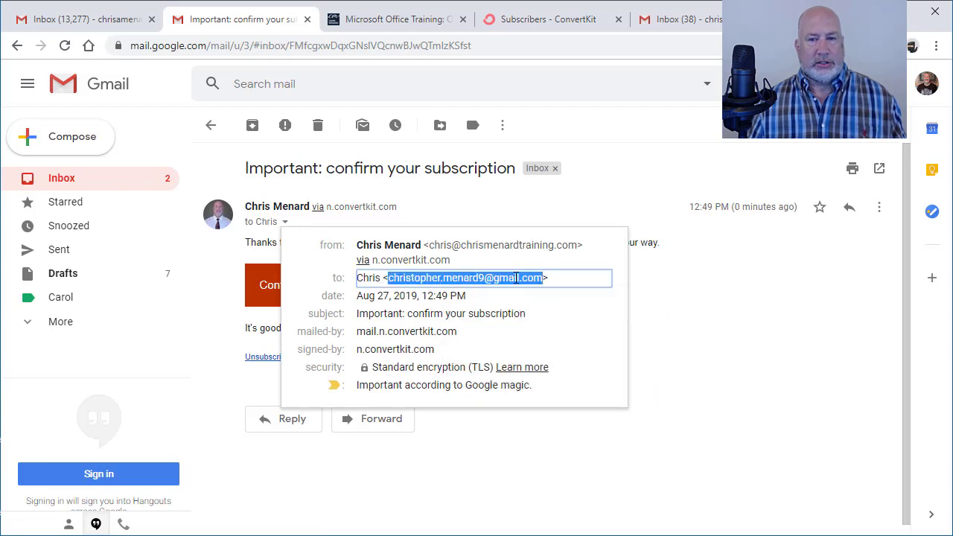
{"action": "right_click", "coordinate": [539, 277]}
{"action": "left_click", "coordinate": [545, 292]}
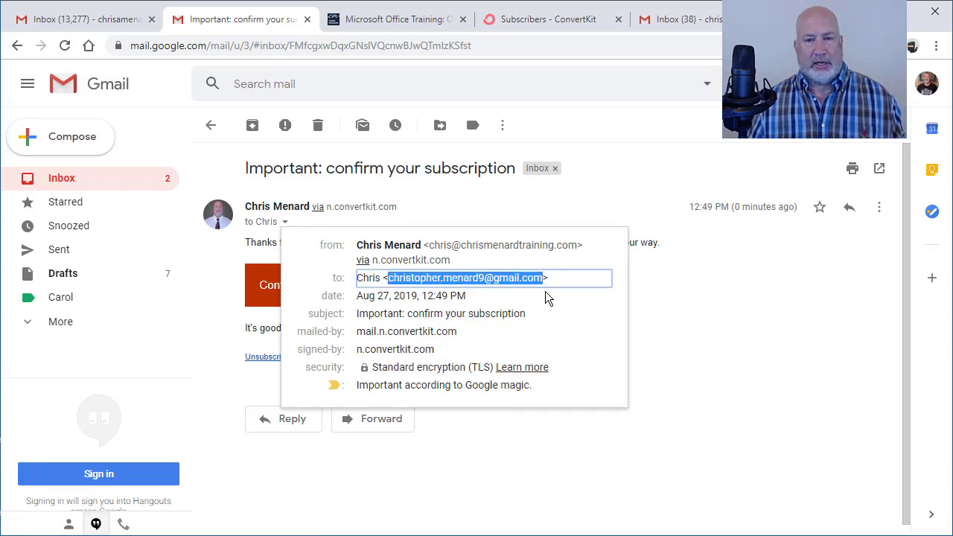
{"action": "left_click", "coordinate": [280, 281]}
{"action": "left_click", "coordinate": [260, 285]}
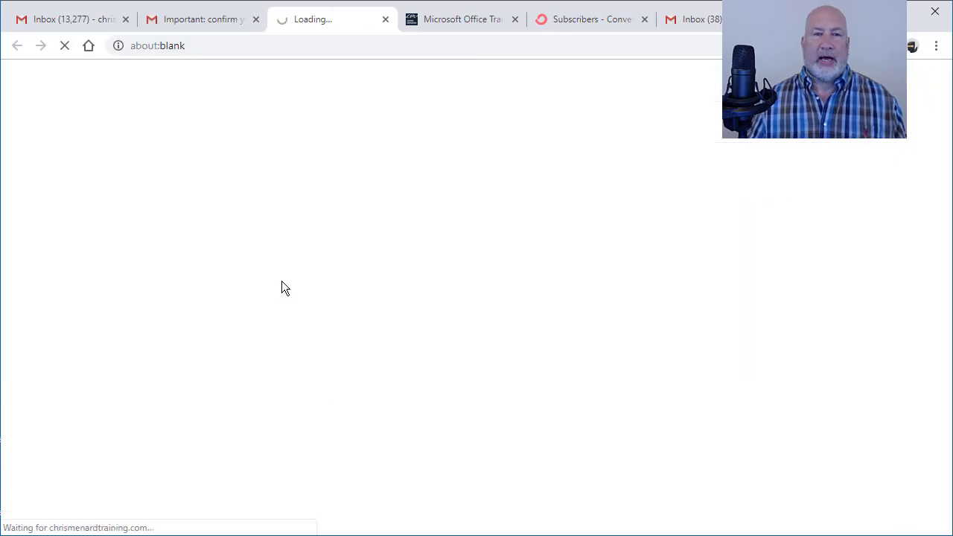
{"action": "left_click", "coordinate": [207, 30]}
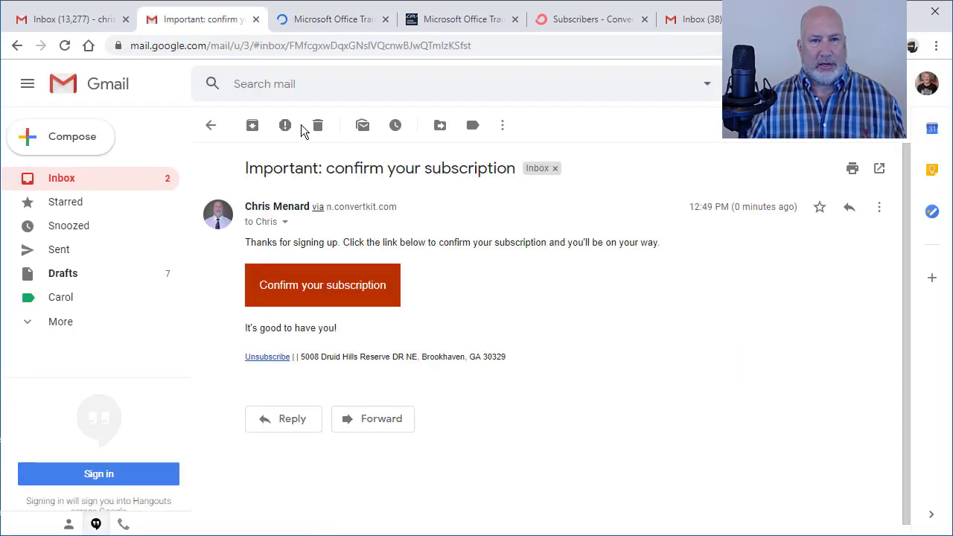
Search Gmail for the pasted dotted address and expand the detailed search options.
{"action": "left_click", "coordinate": [292, 83]}
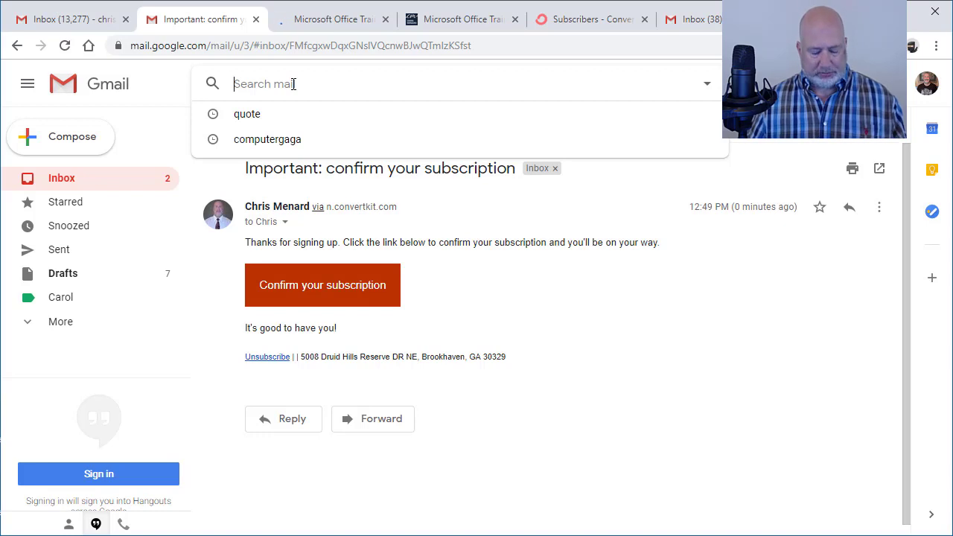
{"action": "key", "text": "ctrl+v"}
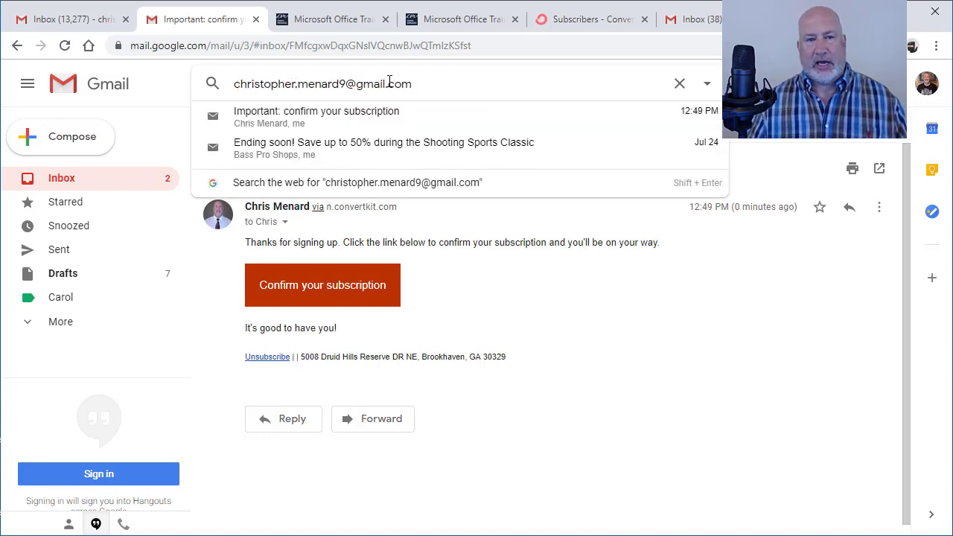
{"action": "key", "text": "Return"}
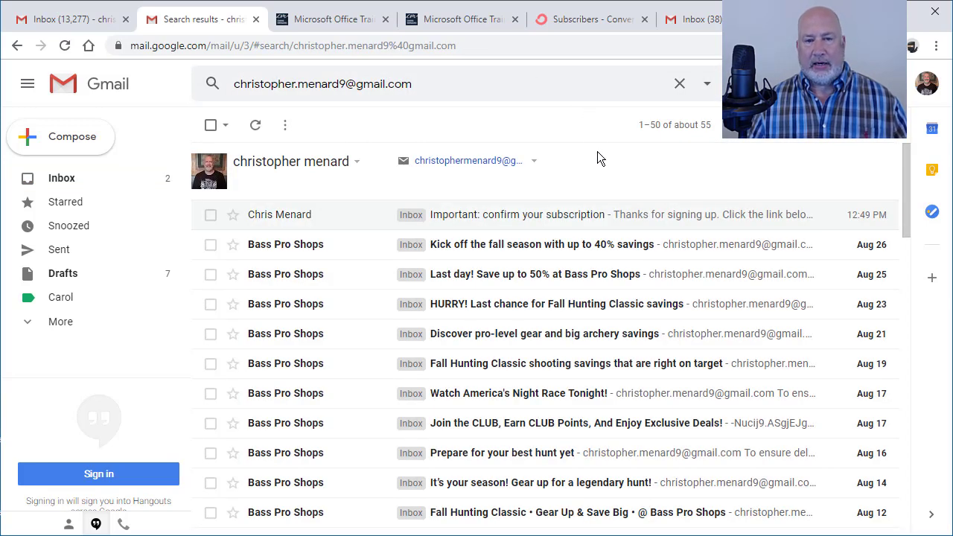
{"action": "left_click", "coordinate": [710, 87]}
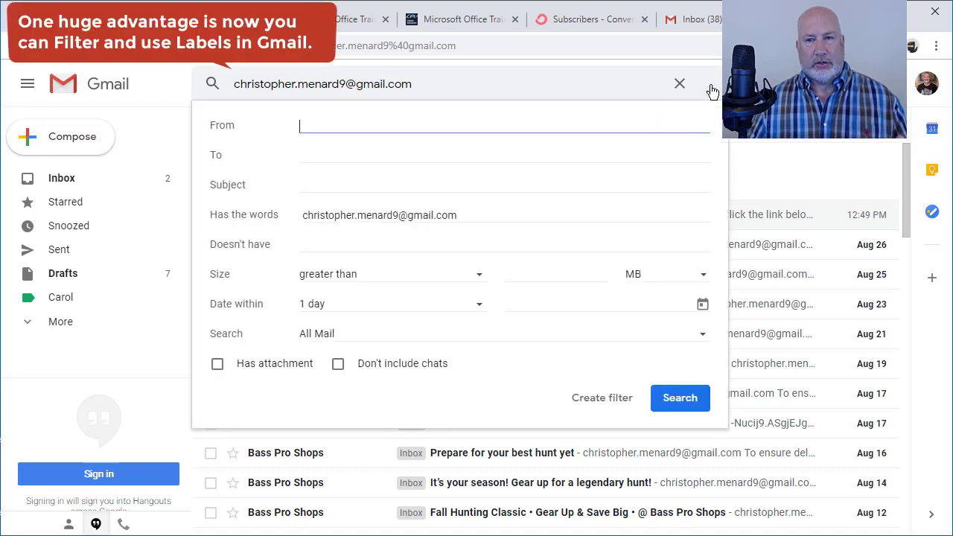
Build a filter applying a new label 'sub1', also applied to existing matching conversations.
{"action": "left_click", "coordinate": [605, 401]}
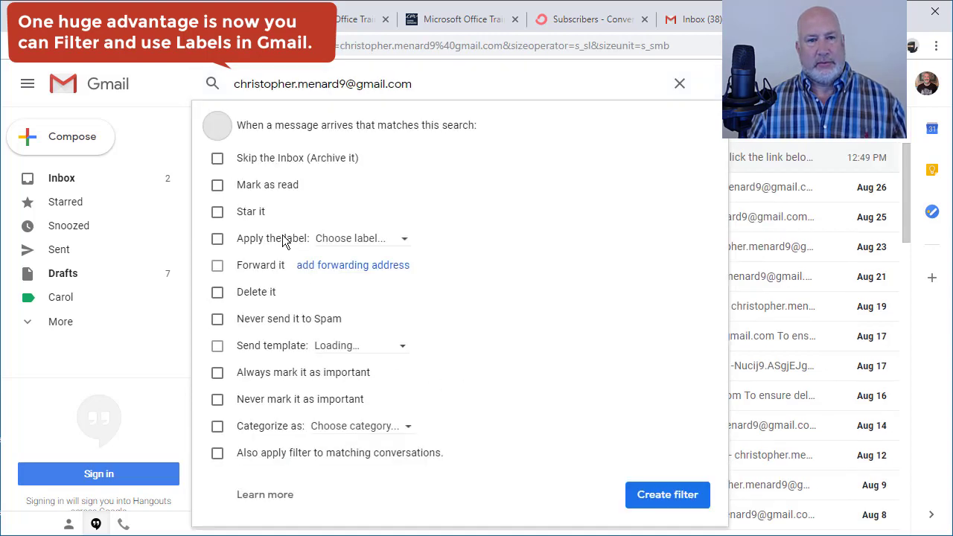
{"action": "left_click", "coordinate": [216, 293]}
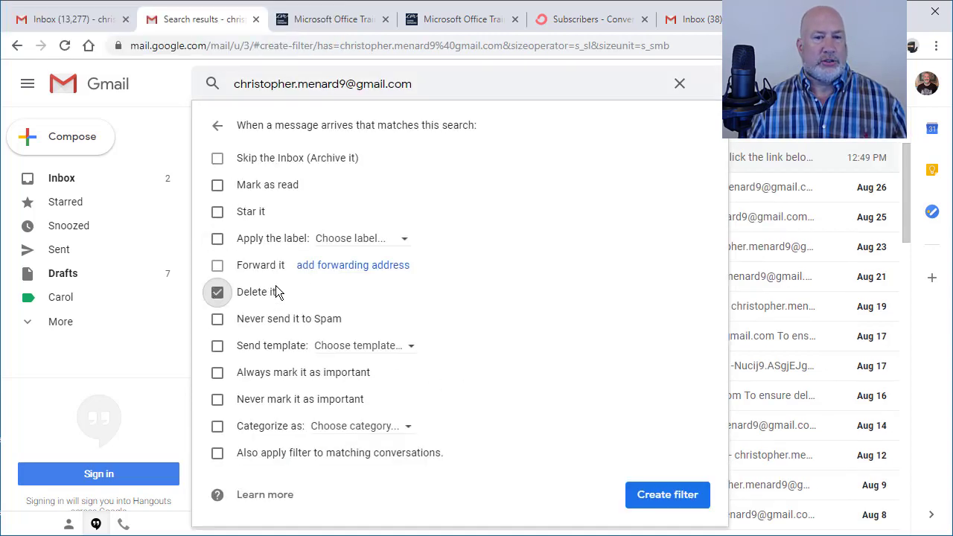
{"action": "left_click", "coordinate": [216, 293]}
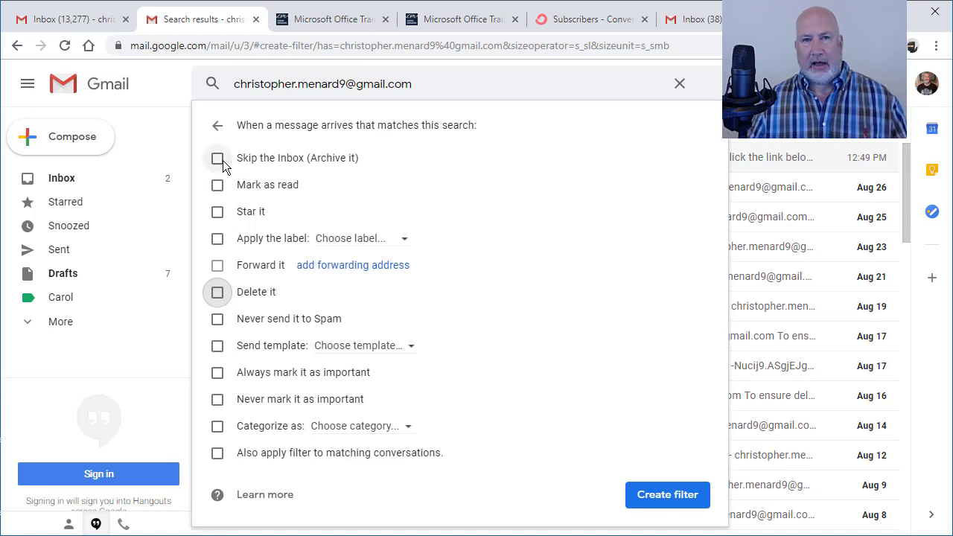
{"action": "left_click", "coordinate": [217, 240]}
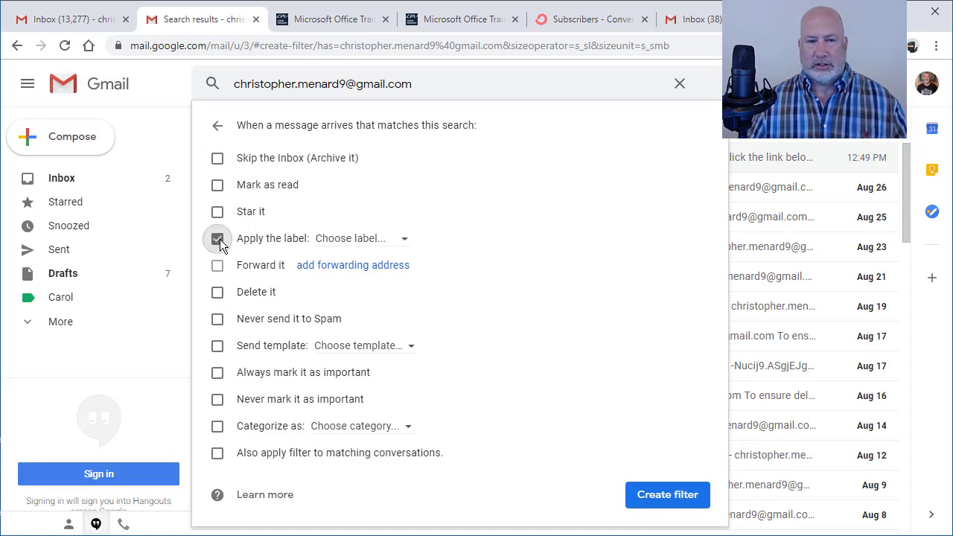
{"action": "left_click", "coordinate": [402, 245]}
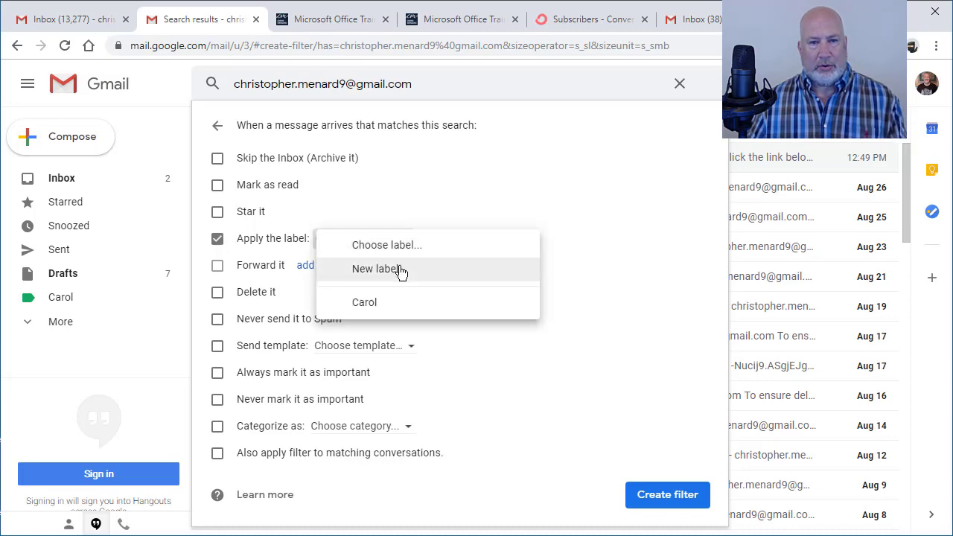
{"action": "left_click", "coordinate": [397, 270]}
{"action": "type", "text": "sub1"}
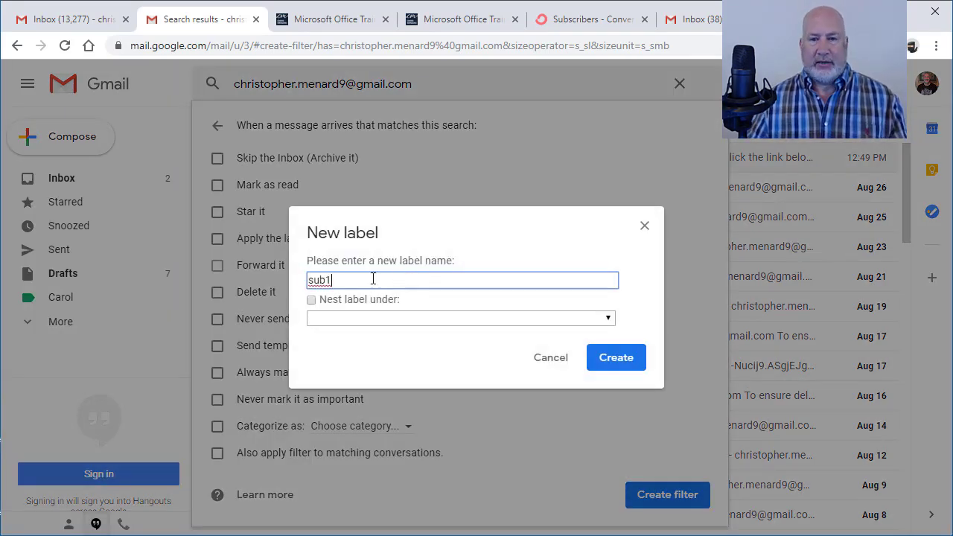
{"action": "left_click", "coordinate": [612, 360]}
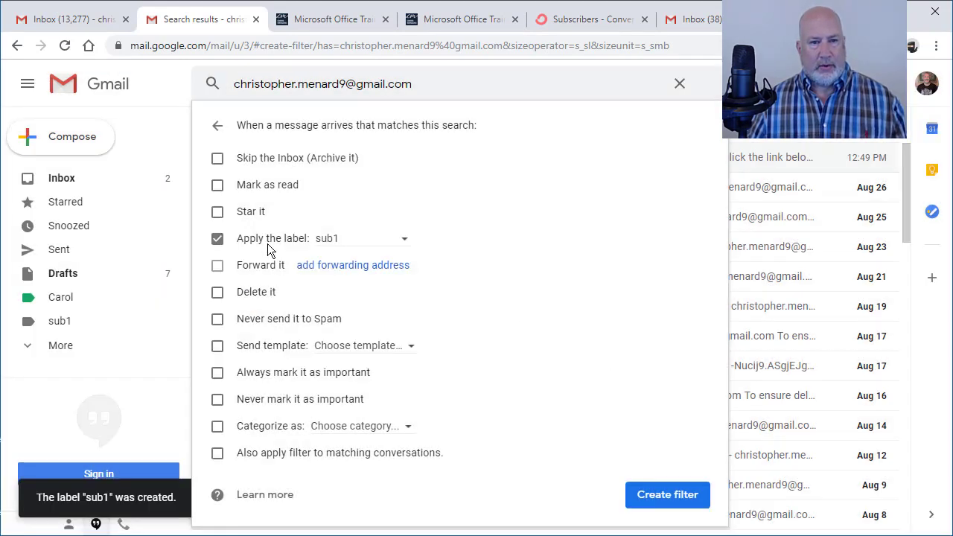
{"action": "left_click", "coordinate": [227, 451]}
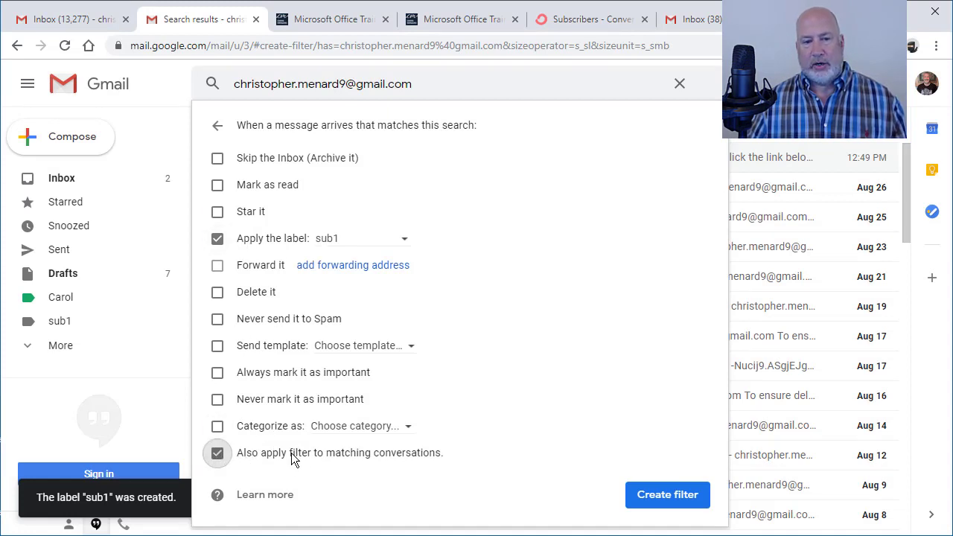
Save the filter and open the sub1 label, which lists 58 conversations.
{"action": "left_click", "coordinate": [667, 495]}
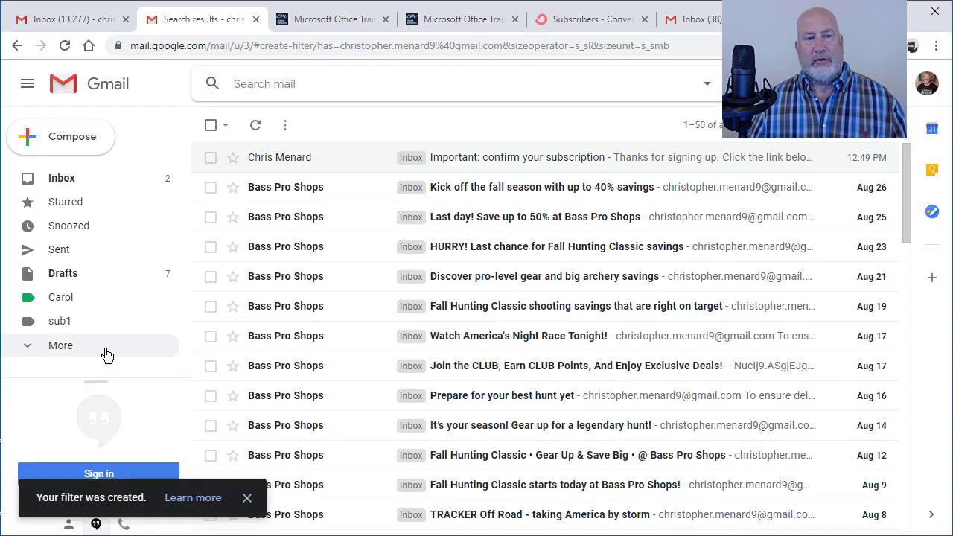
{"action": "left_click", "coordinate": [66, 181]}
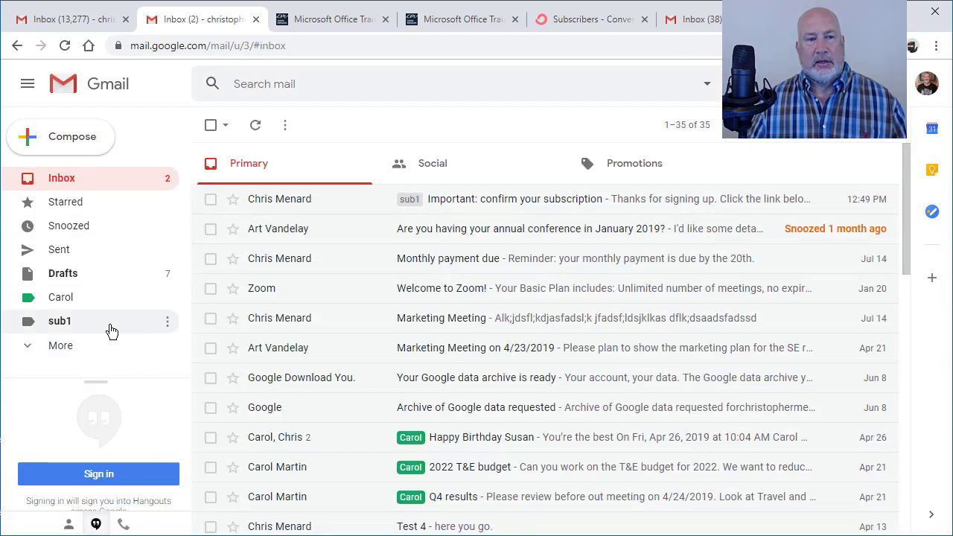
{"action": "left_click", "coordinate": [66, 325]}
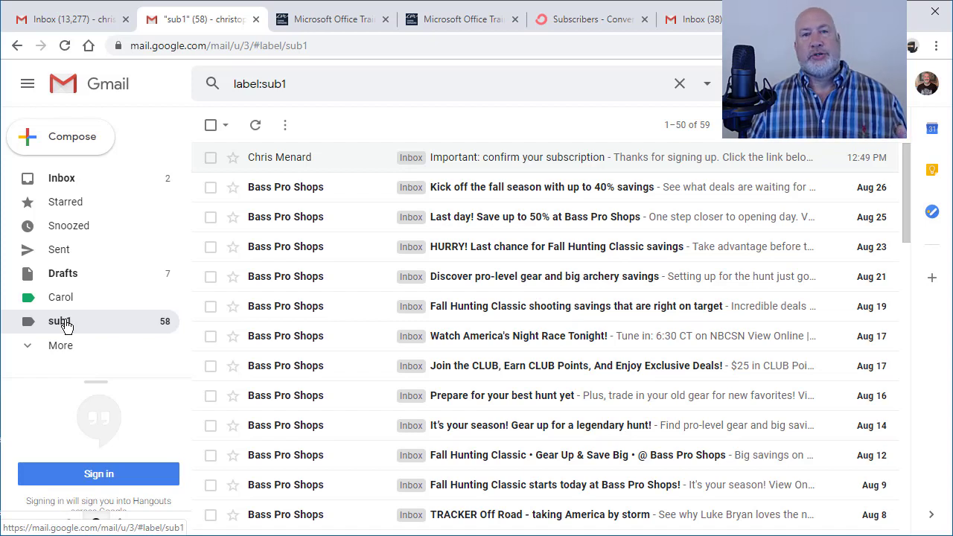
Return to the Microsoft Office training site and scroll down to its email signup form.
{"action": "left_click", "coordinate": [371, 22]}
{"action": "scroll", "coordinate": [415, 215], "scroll_direction": "down", "scroll_amount": 5}
{"action": "scroll", "coordinate": [404, 266], "scroll_direction": "down", "scroll_amount": 2}
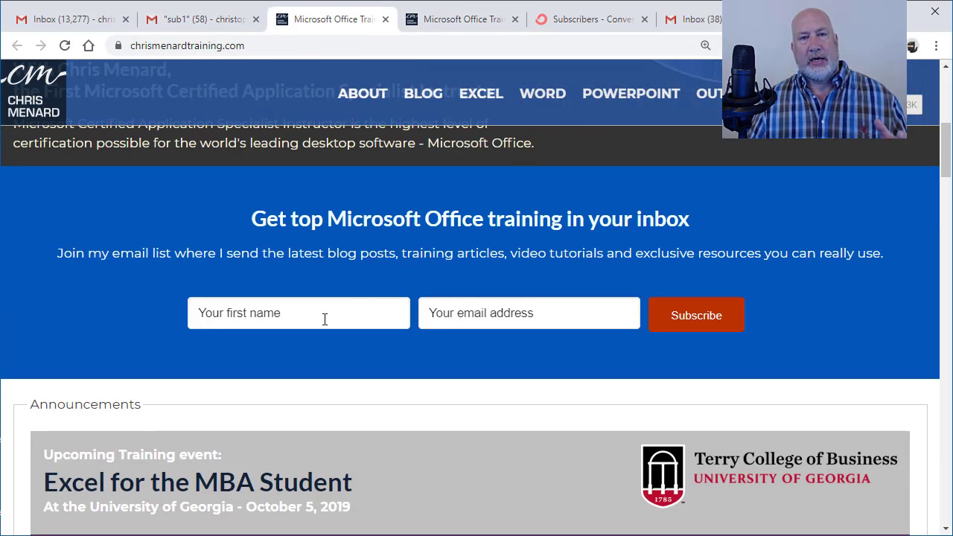